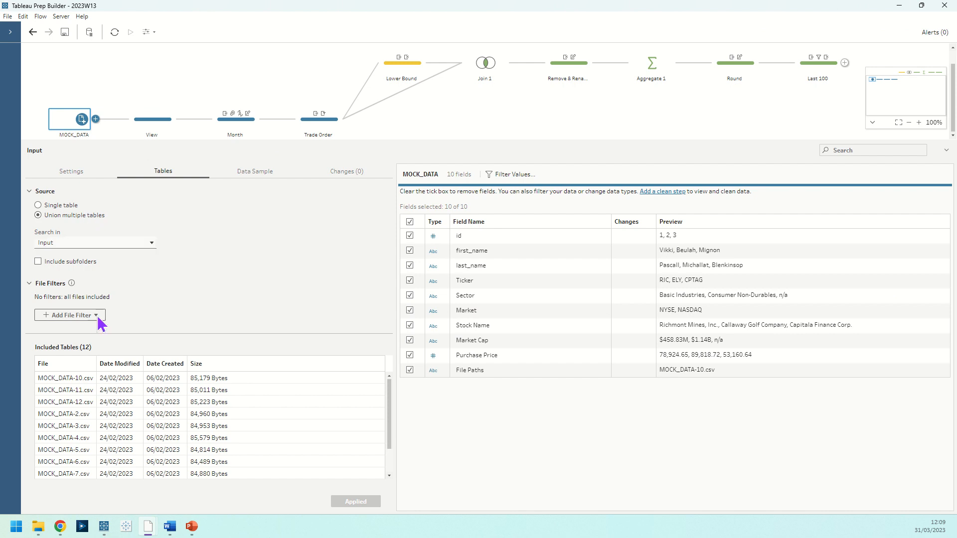
Review the included tables of the MOCK_DATA input and the File Paths field in the View step.
scroll(115, 438, down, 2)
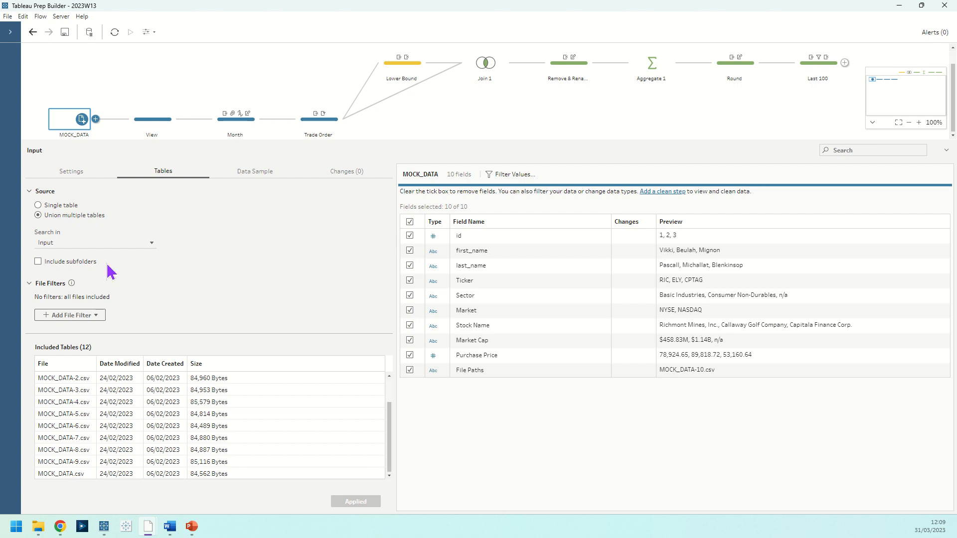
click(153, 128)
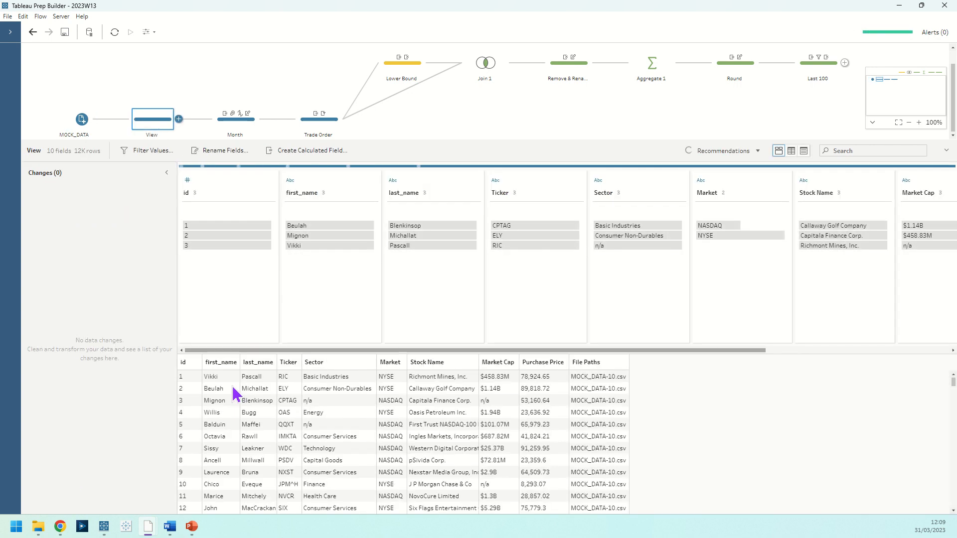
drag(248, 352, 700, 337)
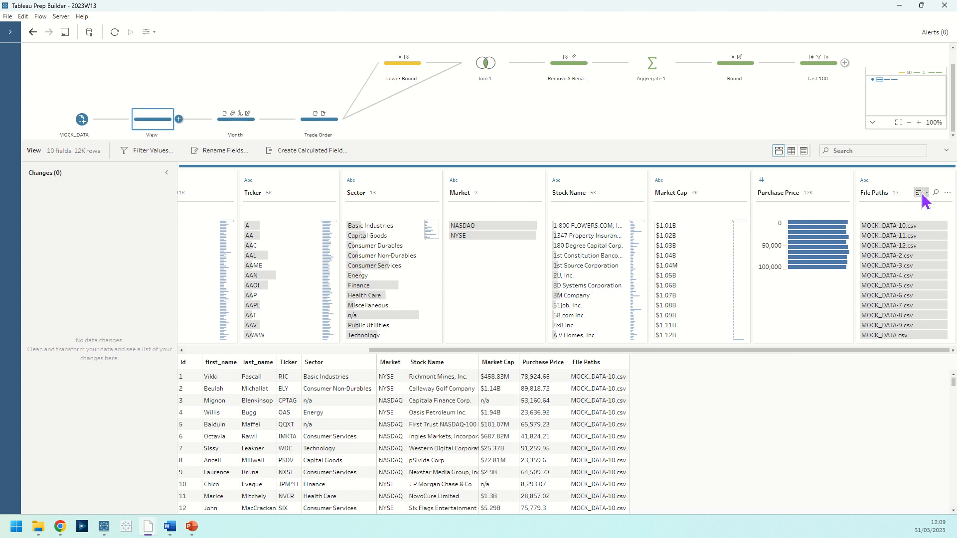
click(947, 193)
mouse_move(945, 224)
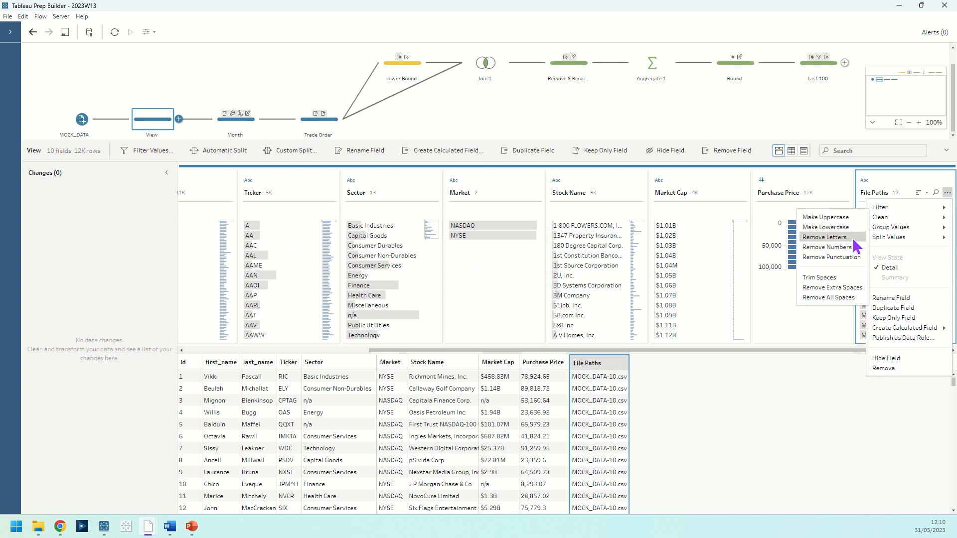
click(895, 184)
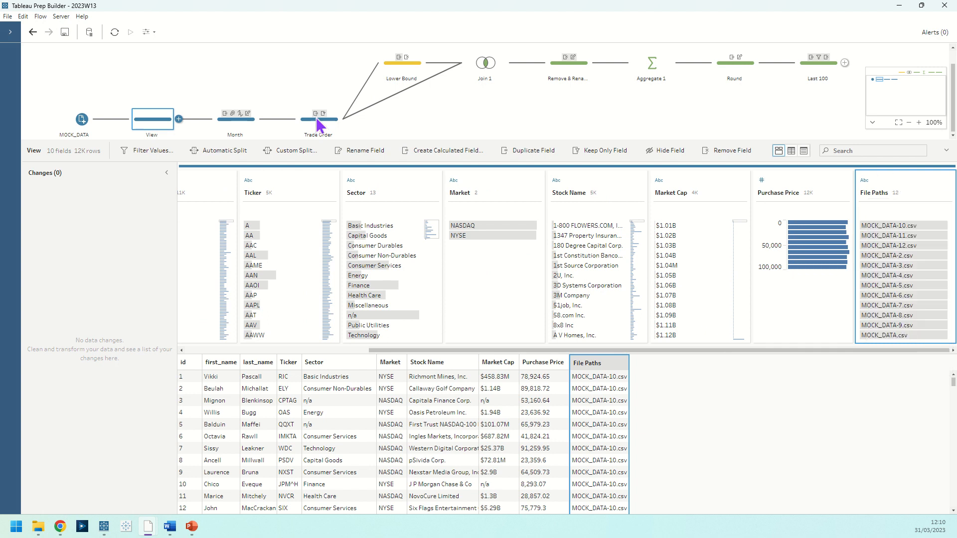
Step through the Month step's changes to File Paths, from Remove Punctuation and the blank value to Group Values, Change Type and Rename Field.
click(242, 131)
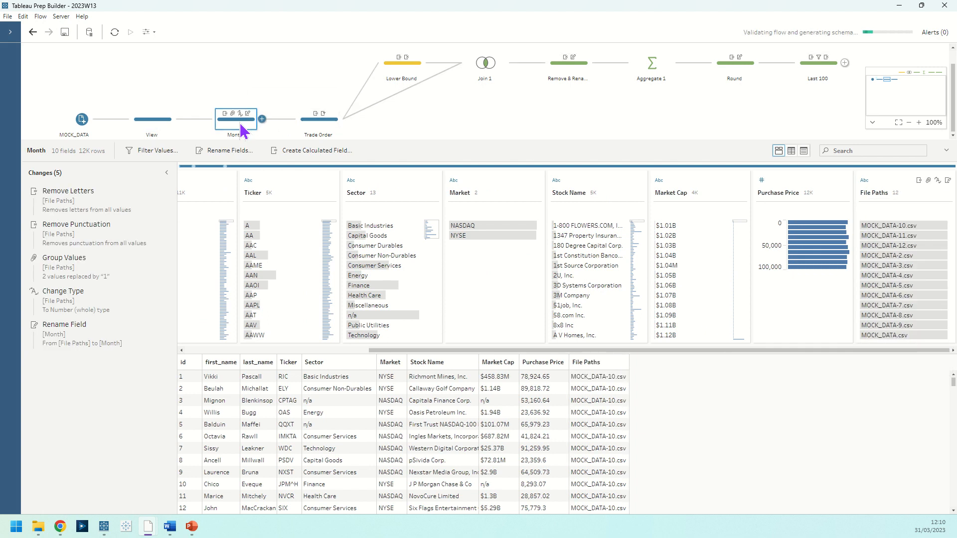
click(91, 244)
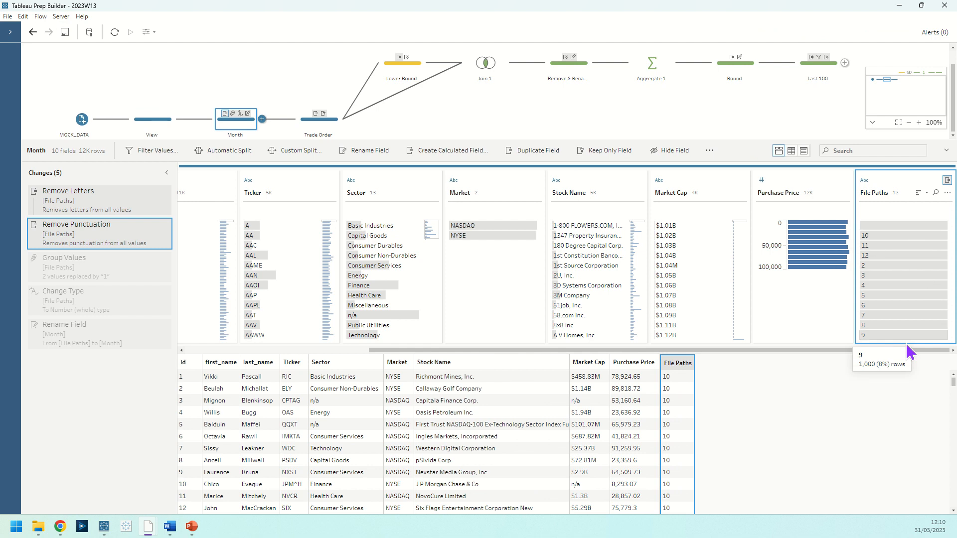
click(895, 226)
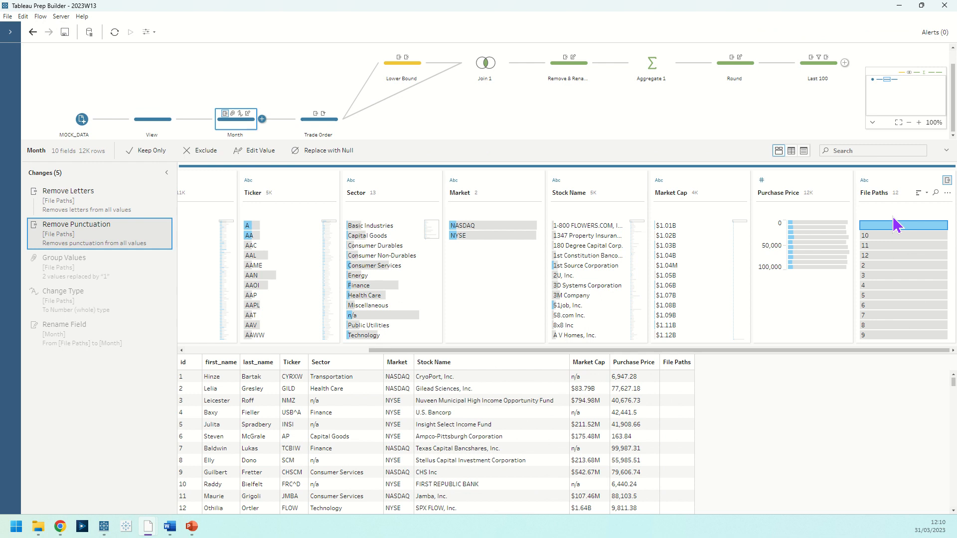
click(84, 273)
click(87, 302)
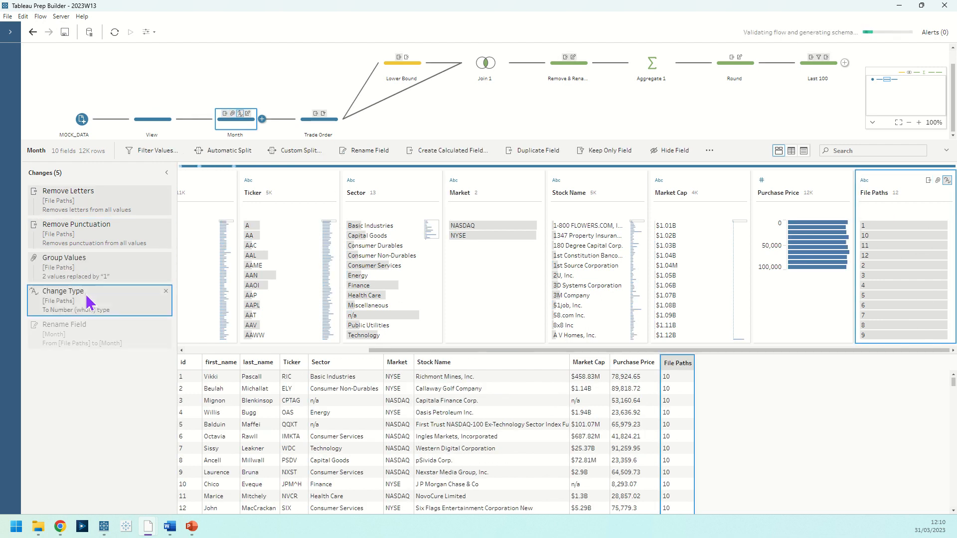
click(94, 342)
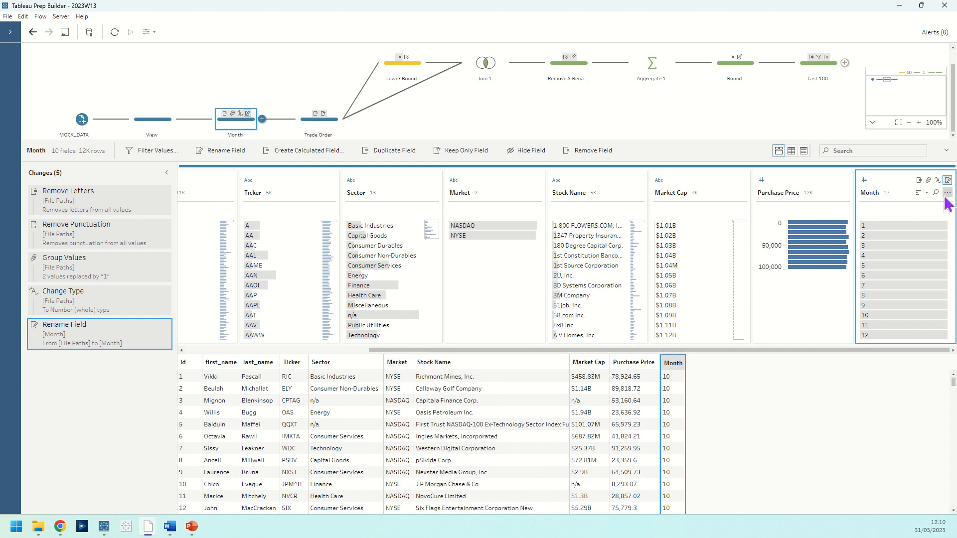
Check the calculated field options for Month and open the Rank calculation of the Trade Order step.
click(946, 194)
mouse_move(902, 328)
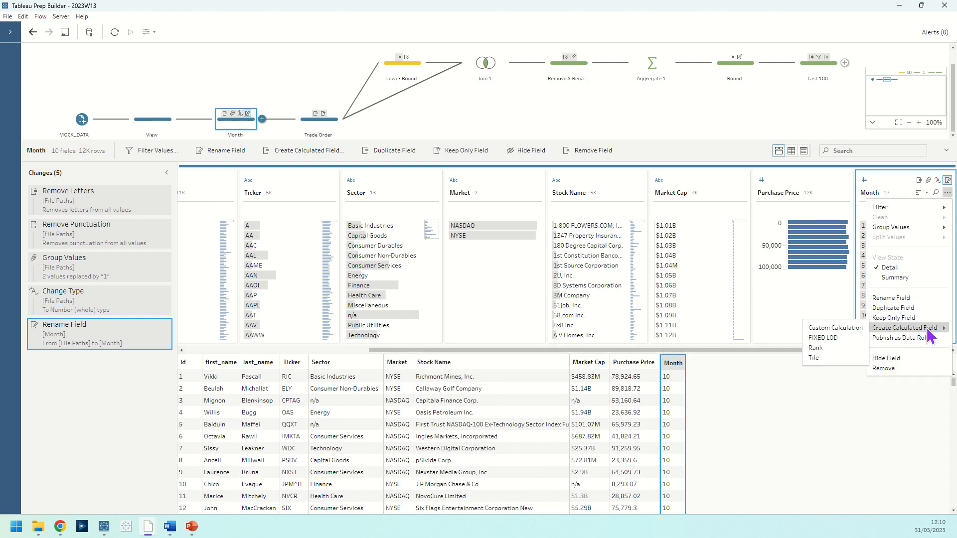
click(304, 127)
click(303, 124)
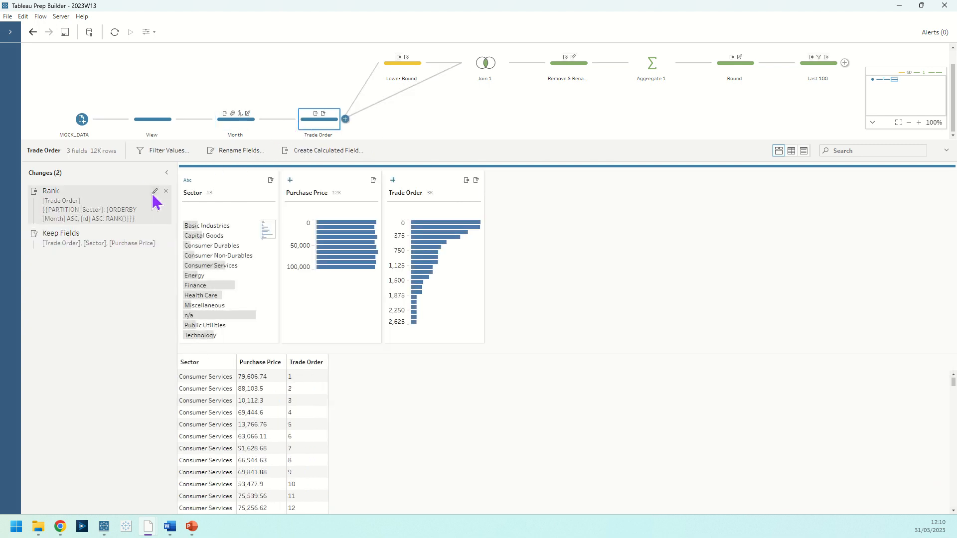
click(156, 202)
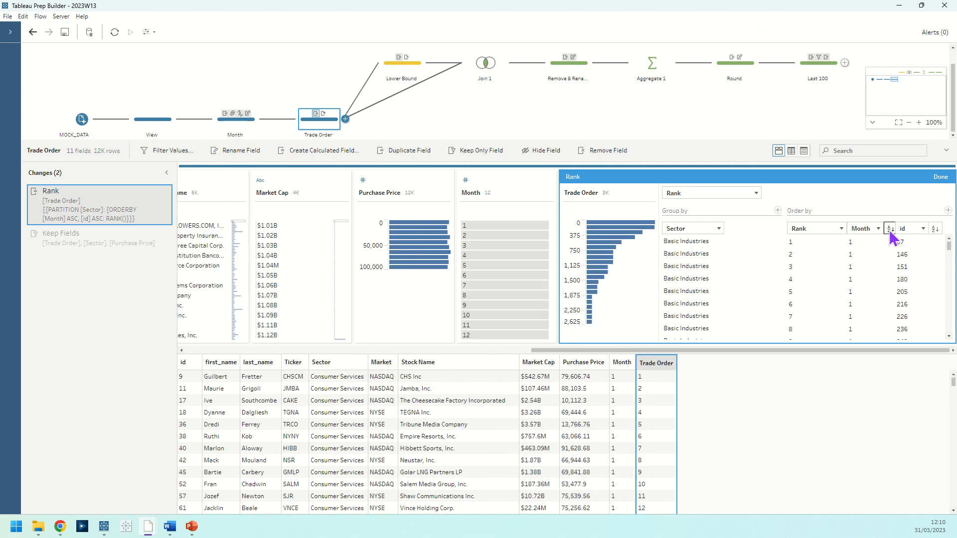
Try a descending order on id in the Trade Order rank calculation and switch it back to ascending.
click(890, 229)
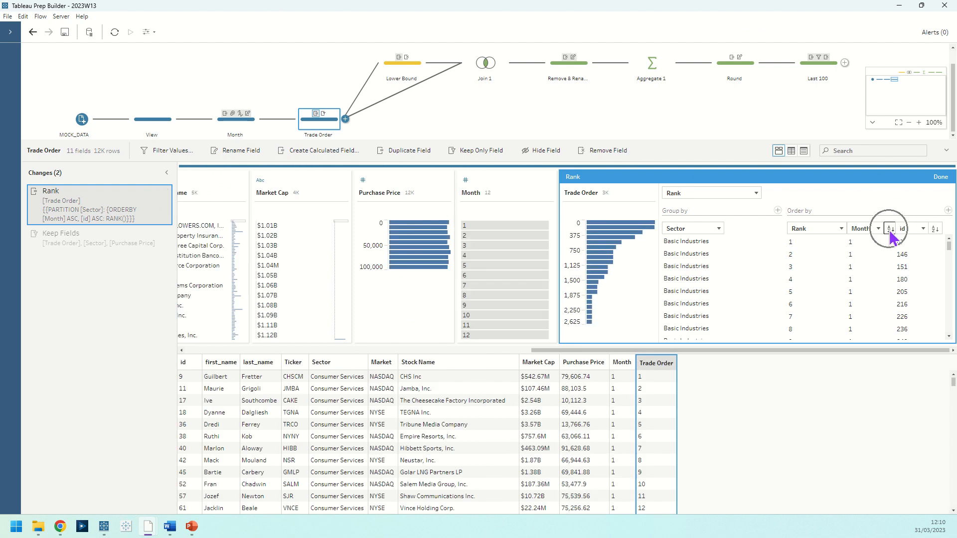
click(948, 210)
click(935, 229)
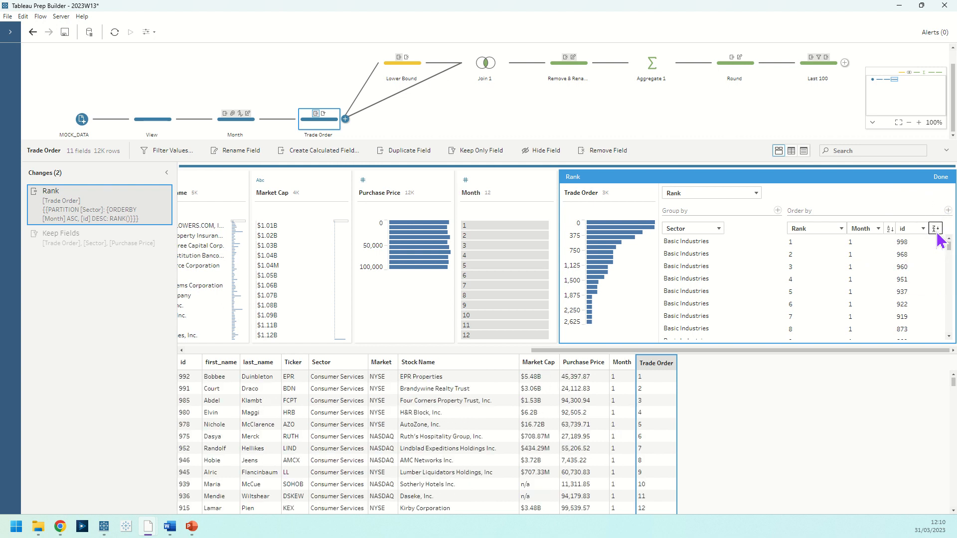
click(936, 232)
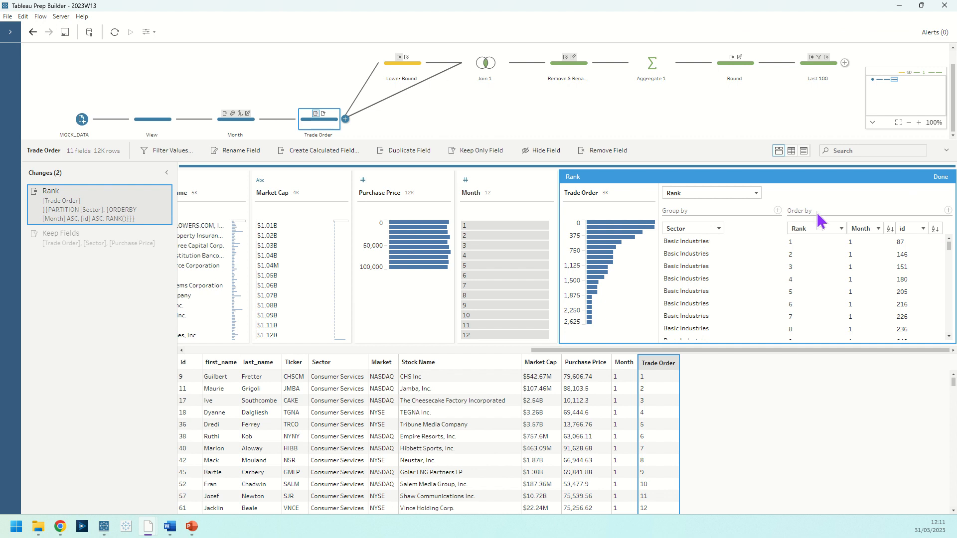
Inspect the Trade Order step's Keep Fields change and the list of allowable values in the Rolling Number of Trades parameter.
click(106, 248)
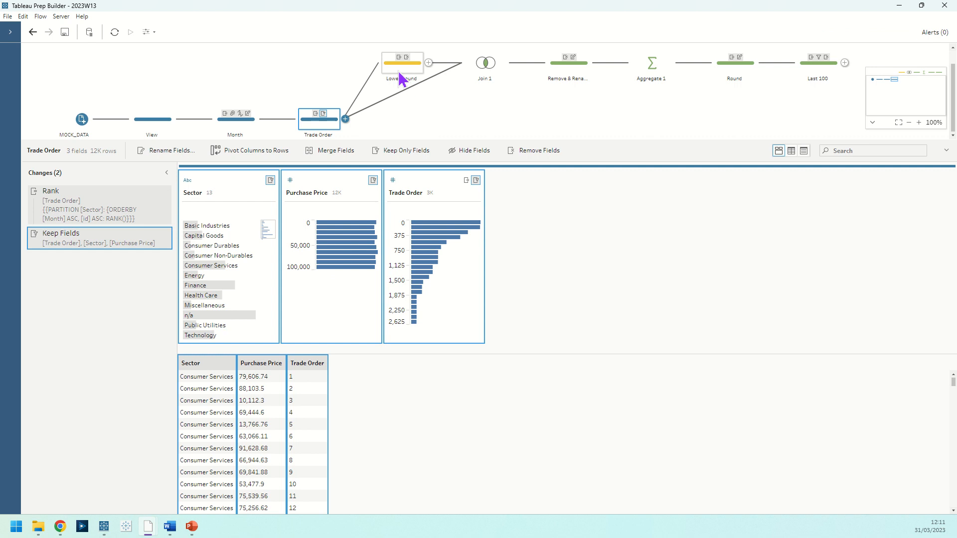
click(148, 32)
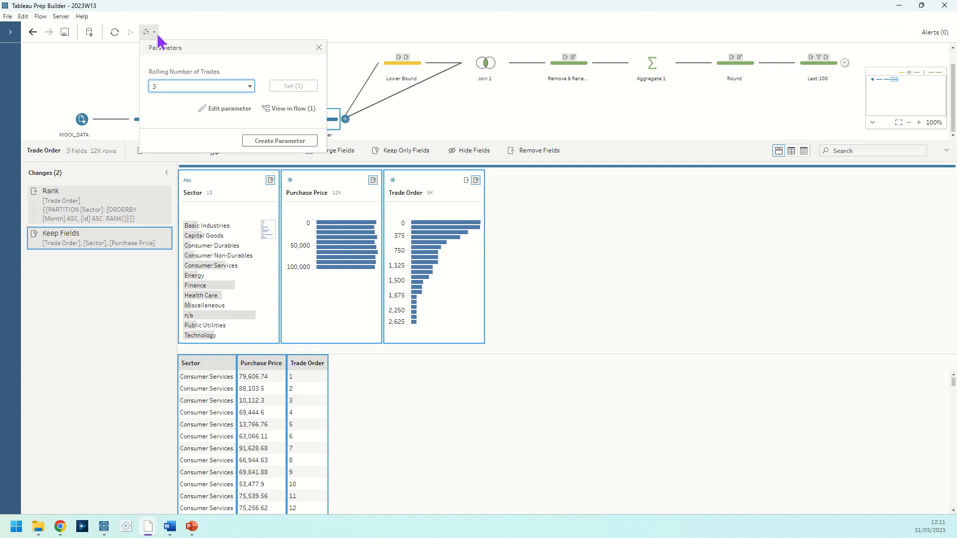
click(242, 109)
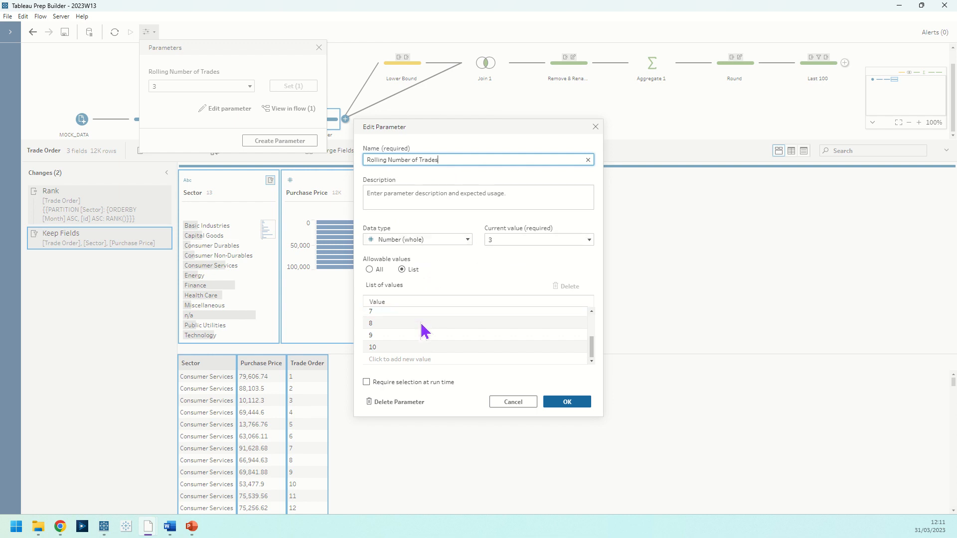
scroll(423, 340, up, 1)
scroll(424, 341, up, 3)
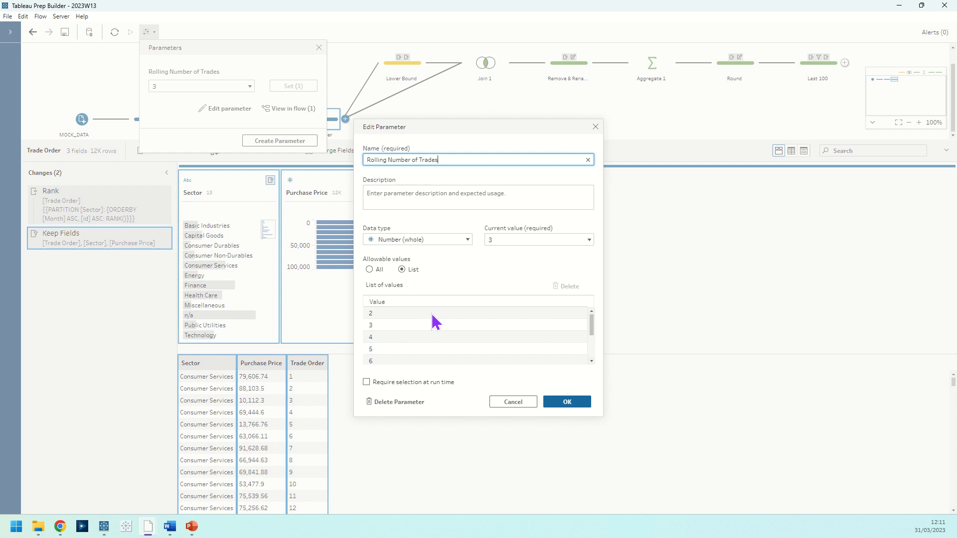
click(596, 128)
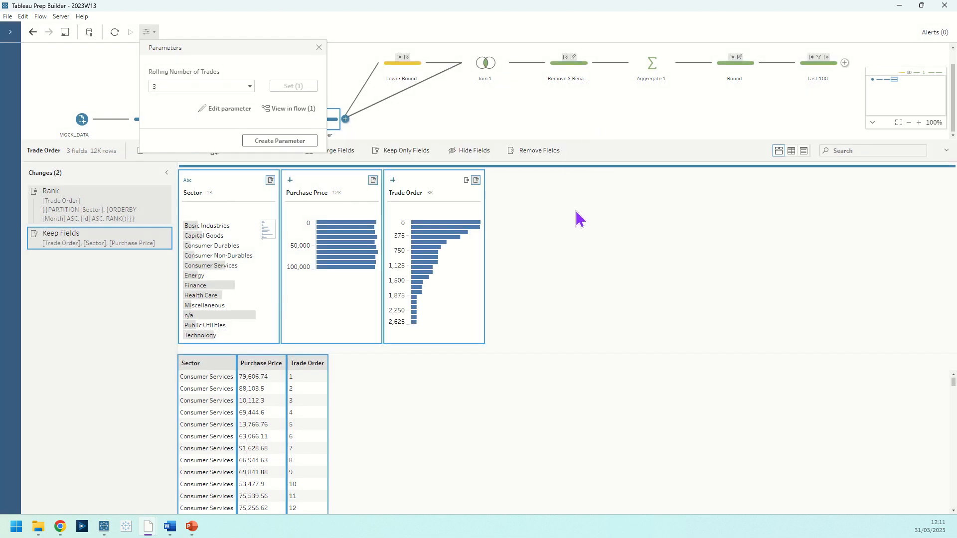
click(319, 48)
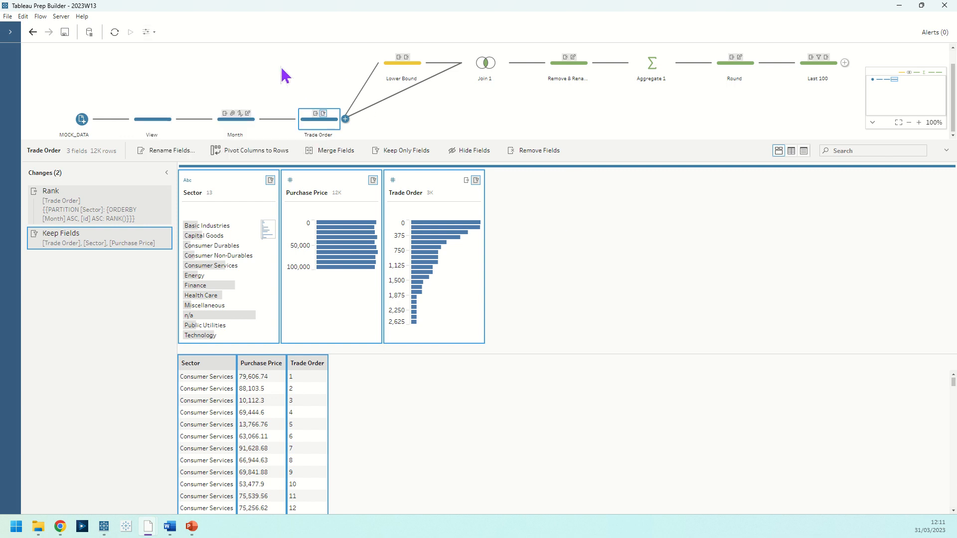
Examine the formula of the Lower Bound calculated field in the Lower Bound step.
click(407, 69)
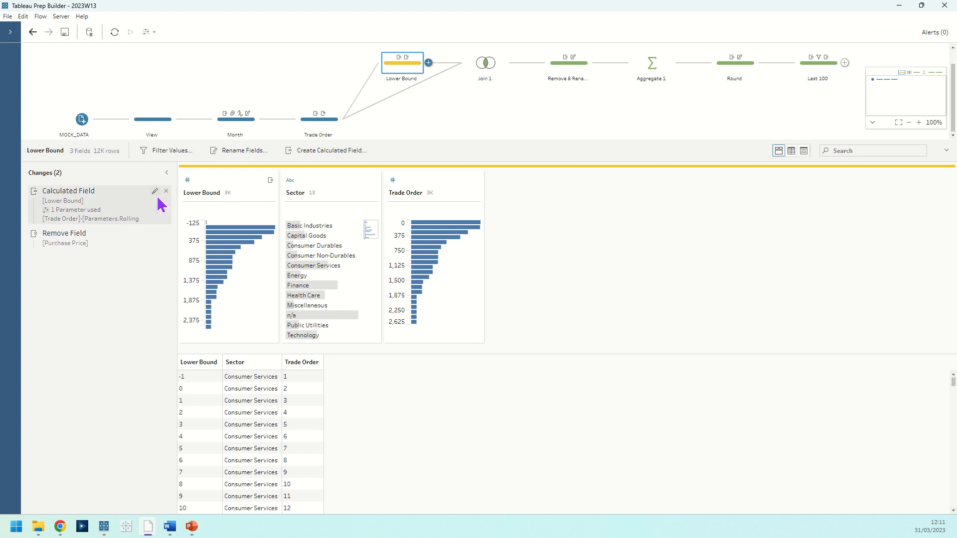
click(154, 192)
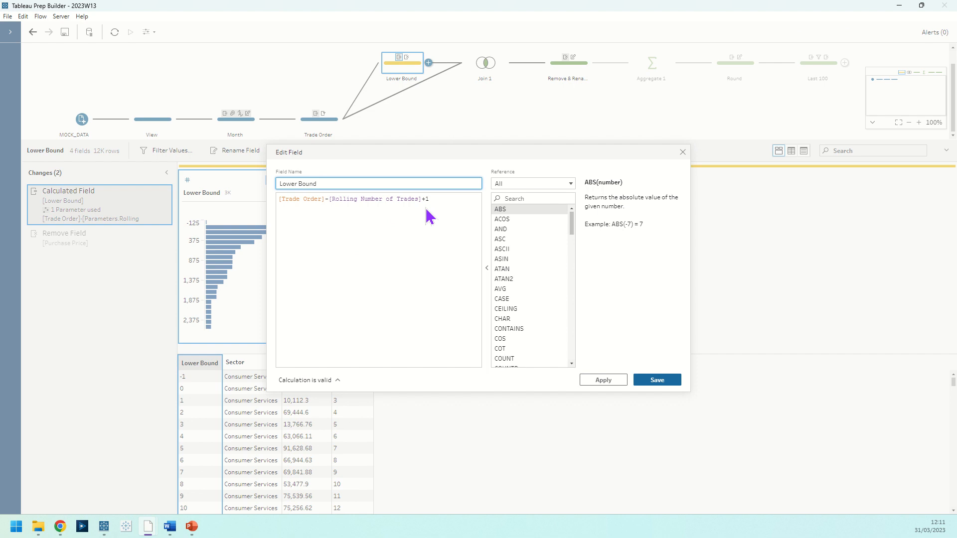
click(685, 153)
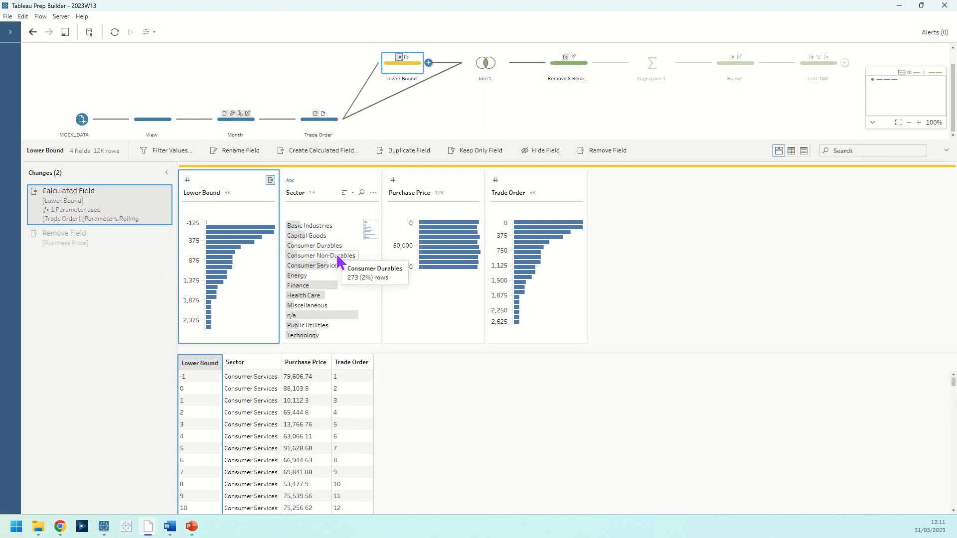
Show Lower Bound and Trade Order in Detail view and highlight the Consumer Services row with trade order 3.
click(337, 264)
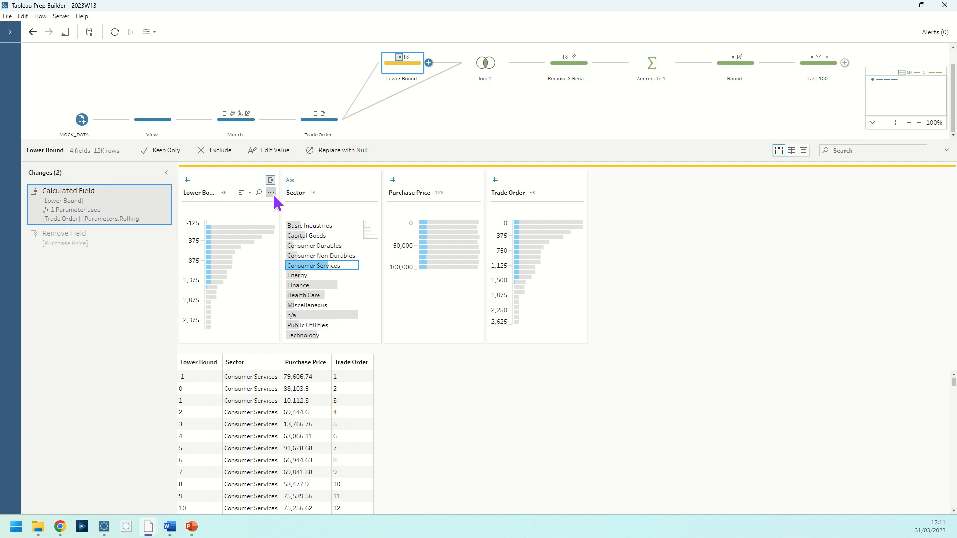
click(270, 193)
click(294, 325)
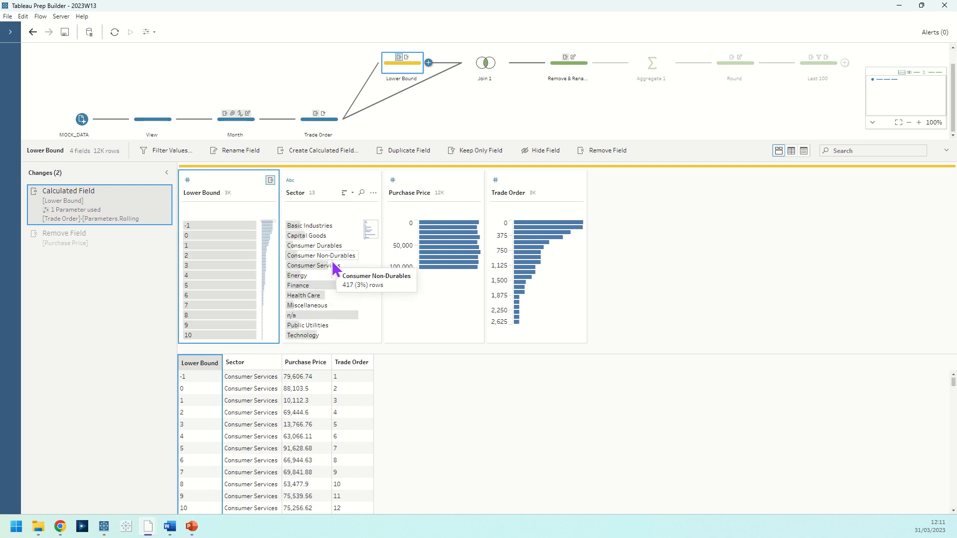
click(333, 265)
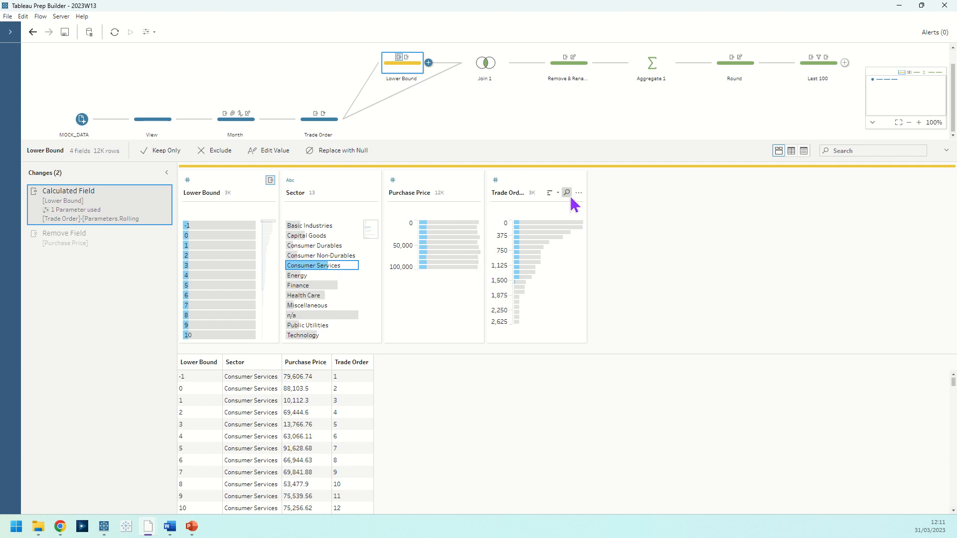
click(578, 192)
click(598, 268)
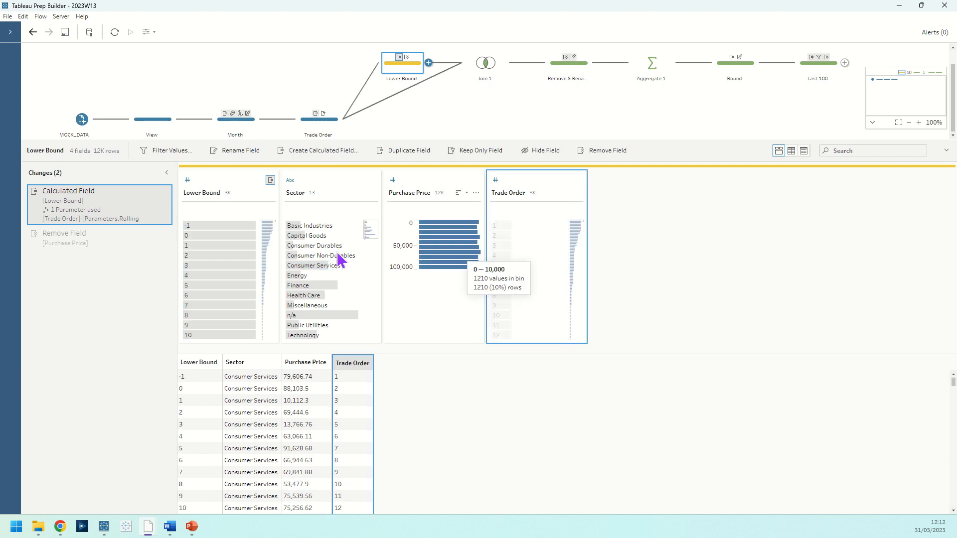
click(314, 266)
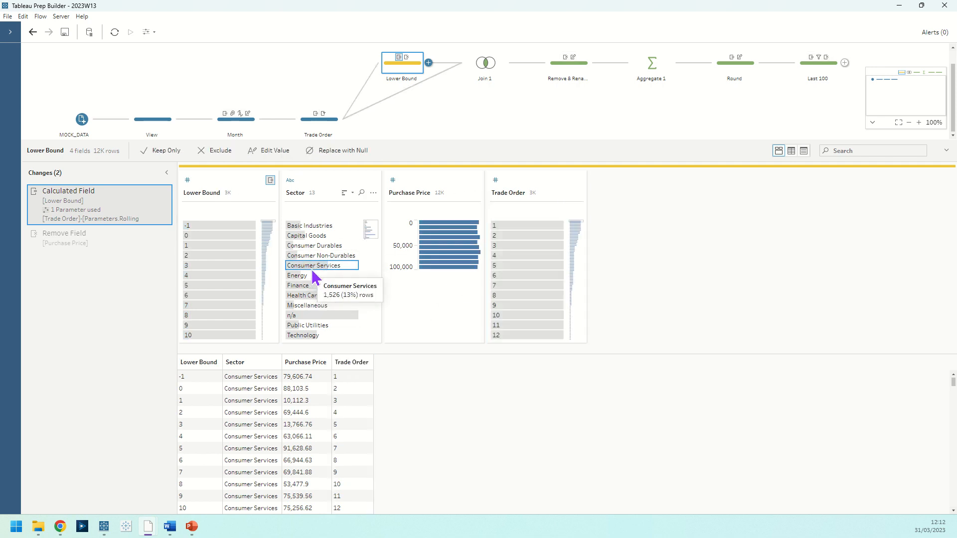
ctrl+click(528, 245)
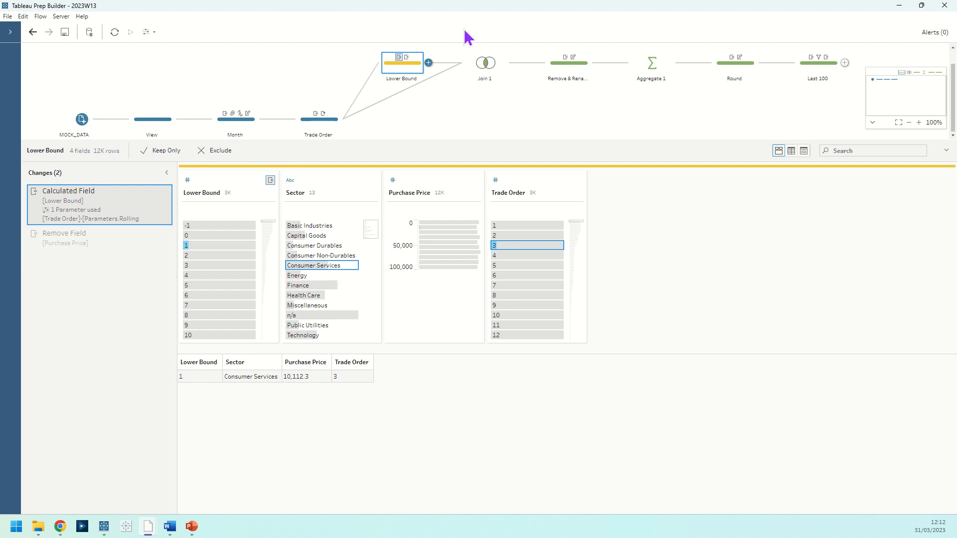
In the Join 1 results, show Trade Order-1 in Detail view and highlight its value 3 for Consumer Services.
click(473, 64)
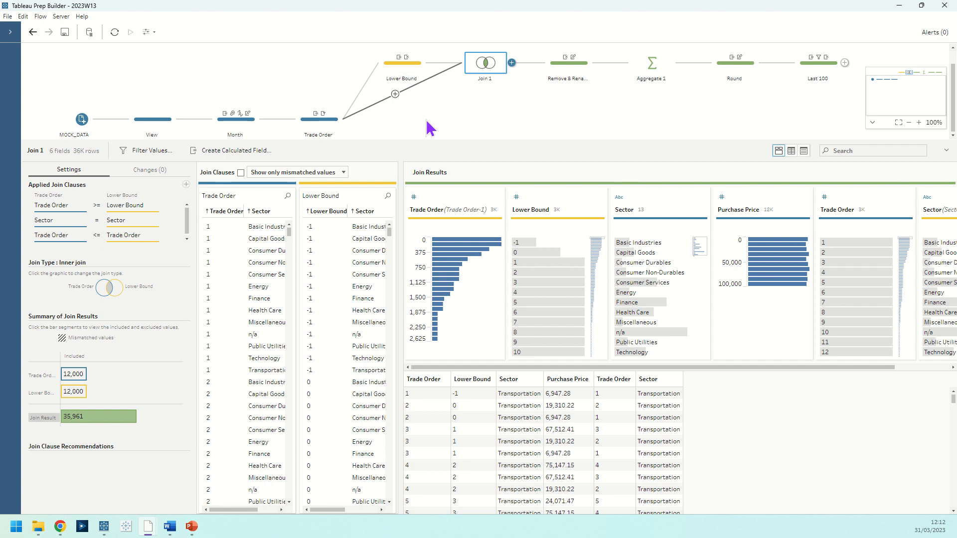
click(661, 283)
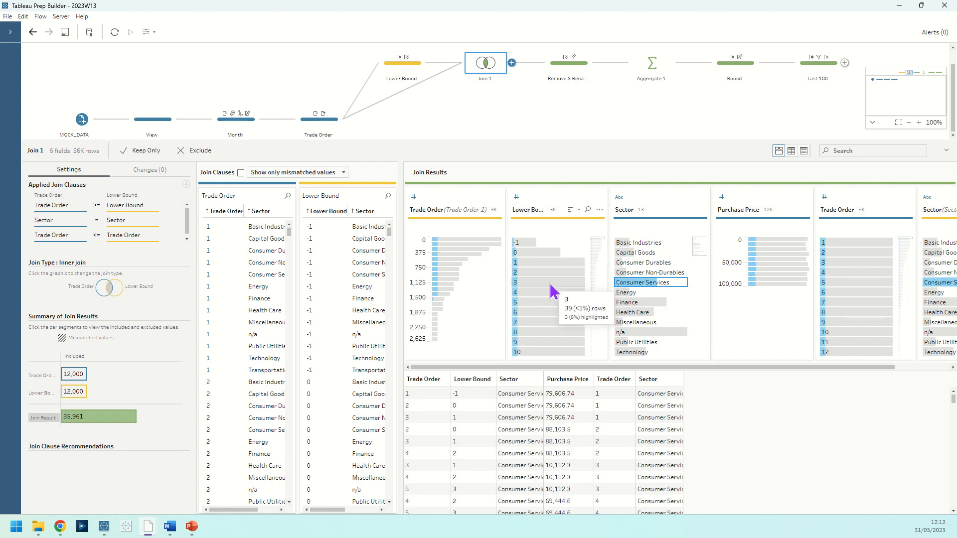
click(496, 210)
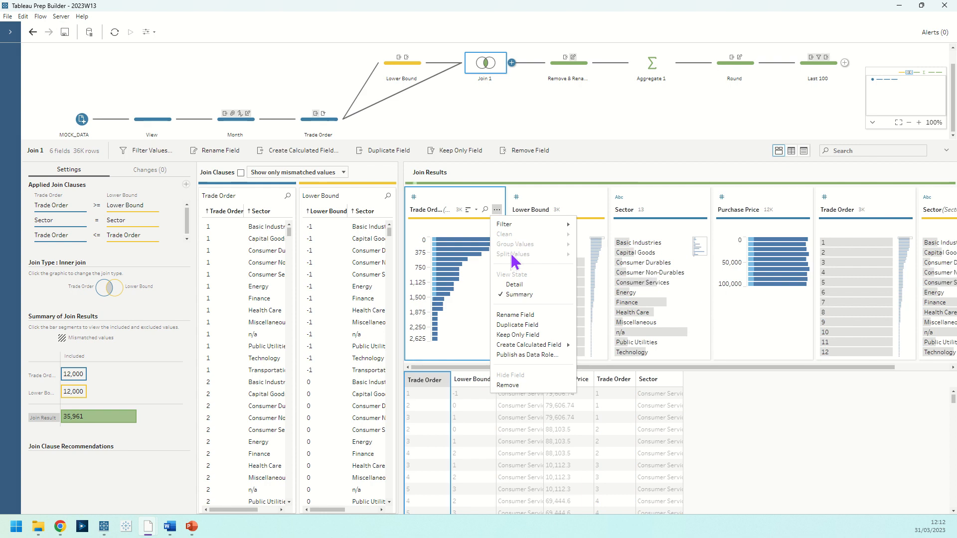
click(514, 284)
click(649, 287)
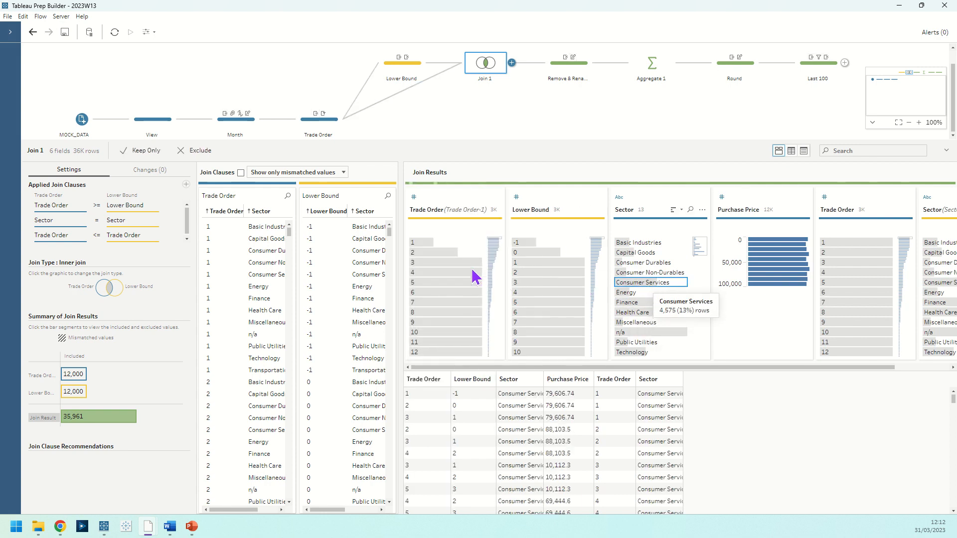
click(461, 263)
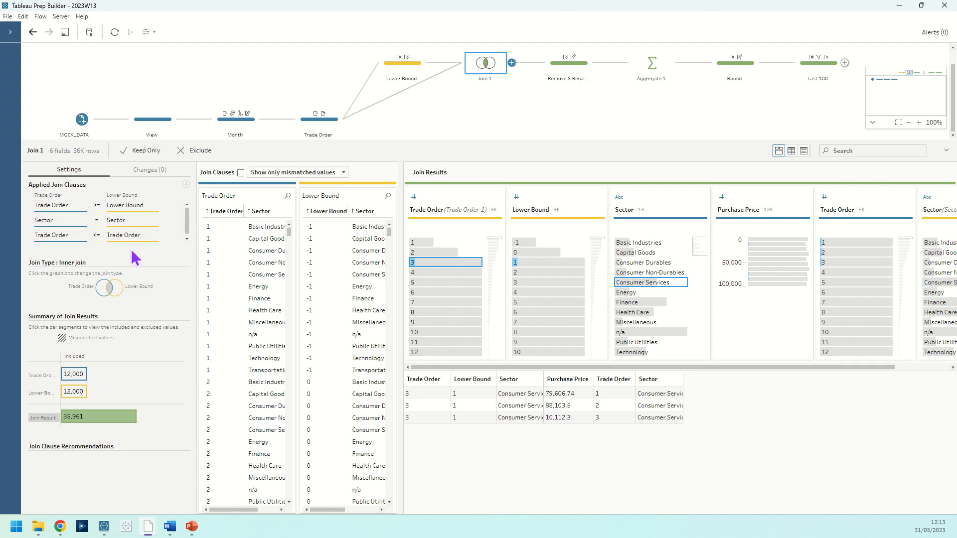
Compare the Remove & Rename step with Join 1, and highlight trade order 3 for Consumer Services in the cleaned data.
click(566, 75)
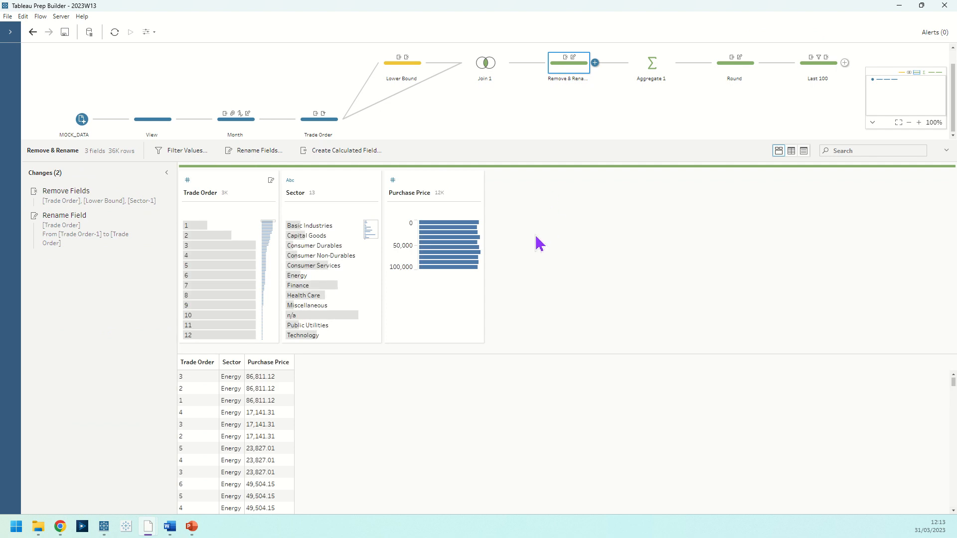
click(487, 70)
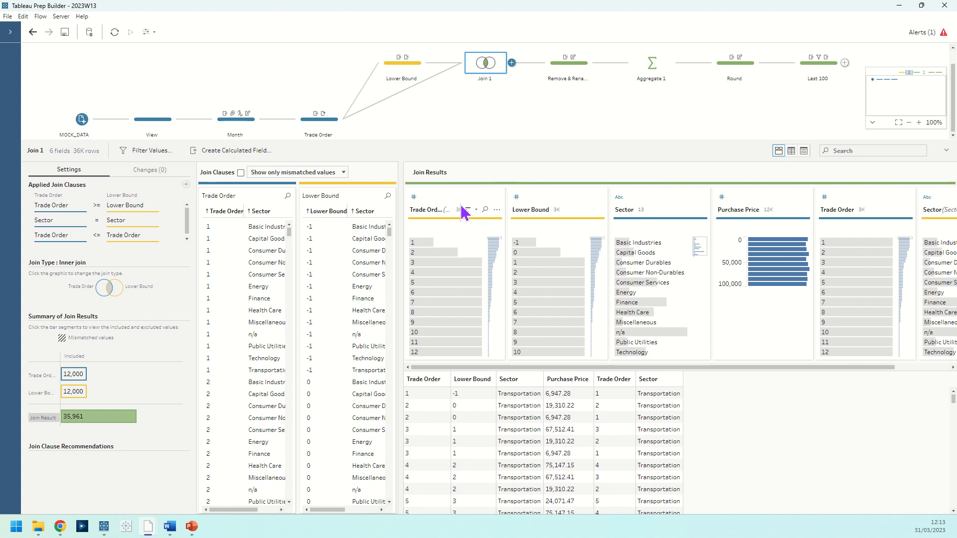
click(555, 74)
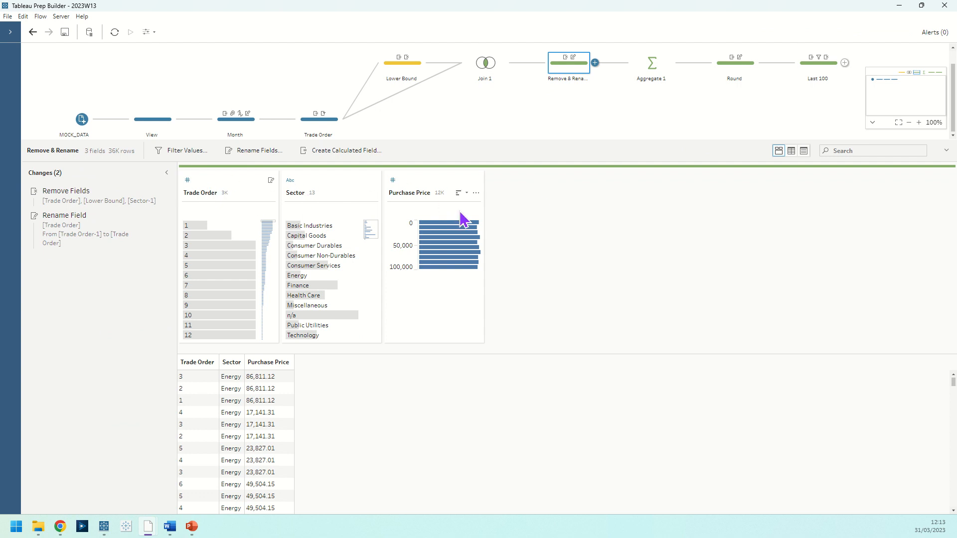
click(307, 266)
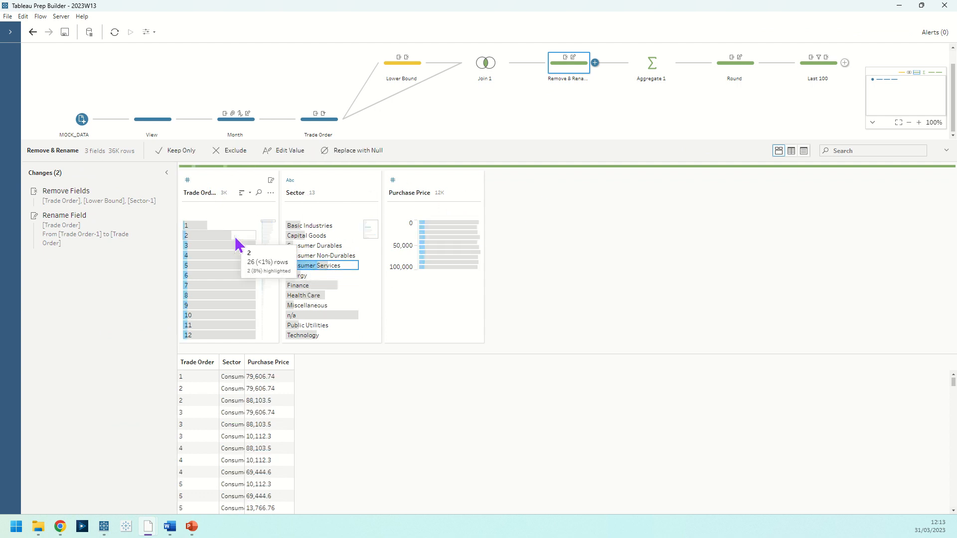
click(235, 247)
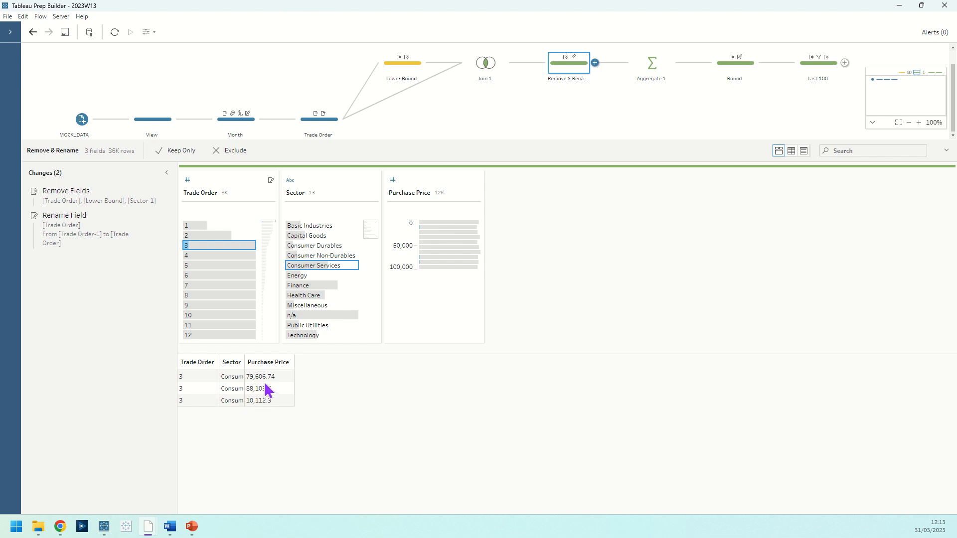
Inspect the grouping and averaging in Aggregate 1, and the Rolling Avg. Purchase Price rounding formula in the Round step.
click(652, 65)
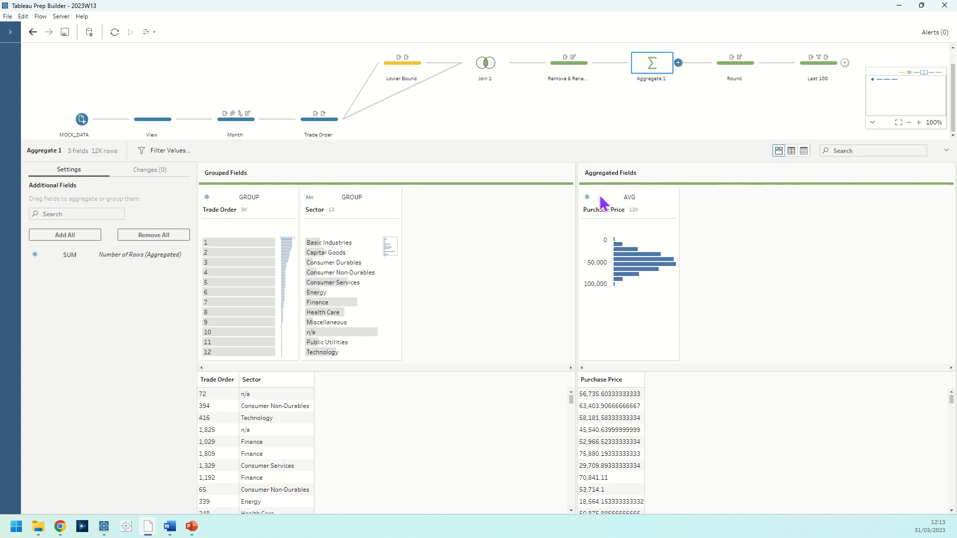
click(747, 74)
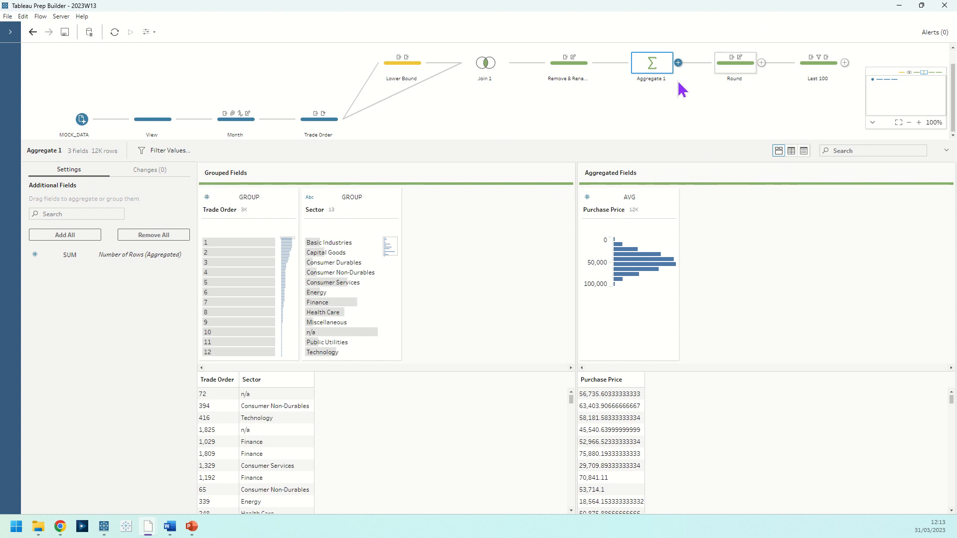
click(154, 235)
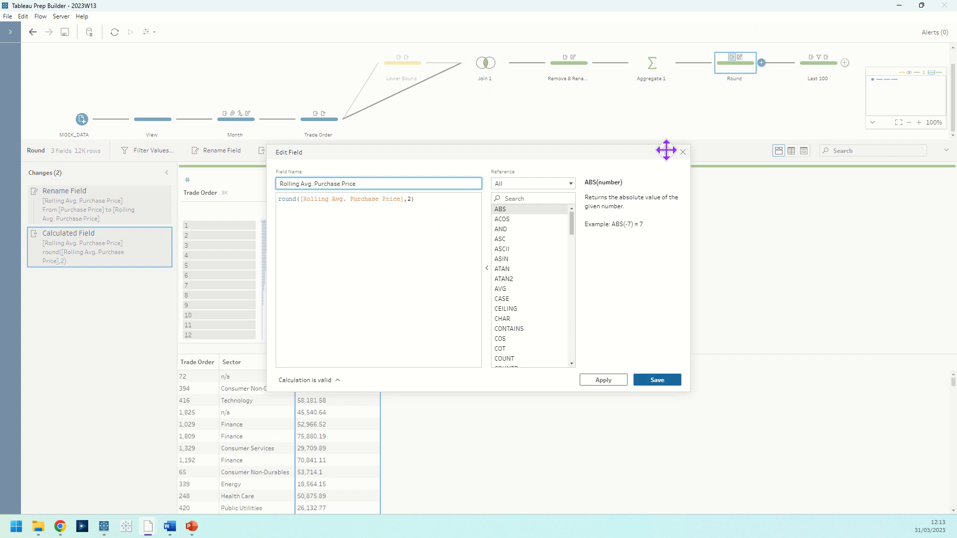
click(683, 152)
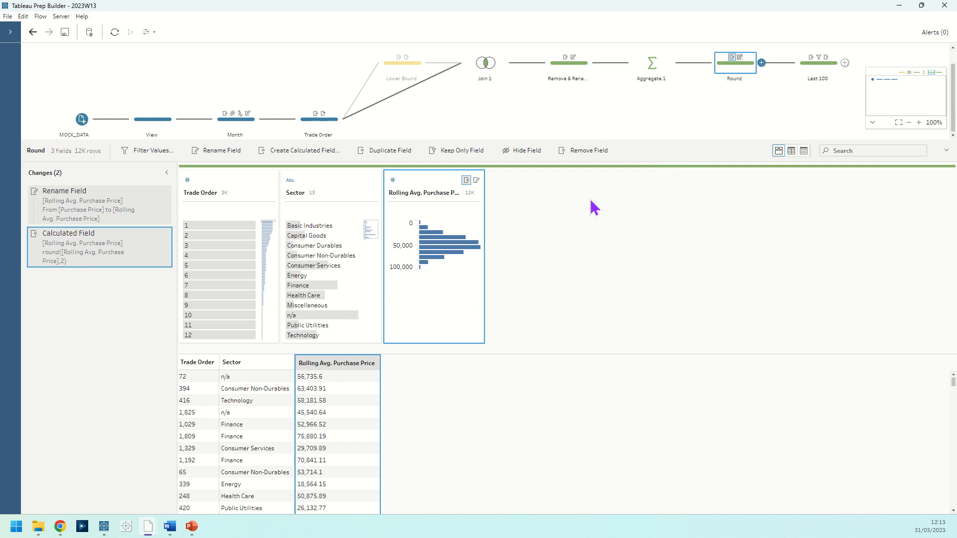
Examine the Most-Least Recent rank setup and its filter calculation in the Last 100 step.
click(831, 70)
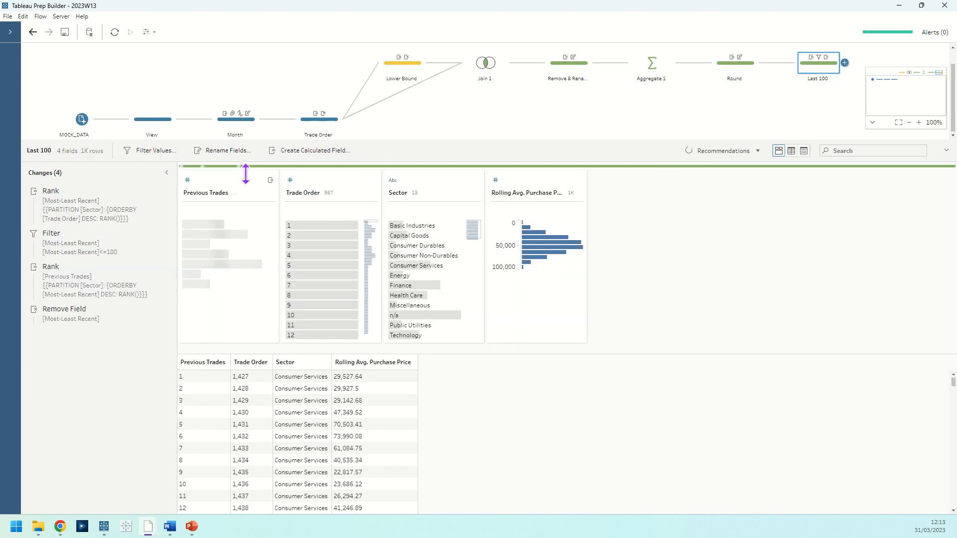
click(154, 194)
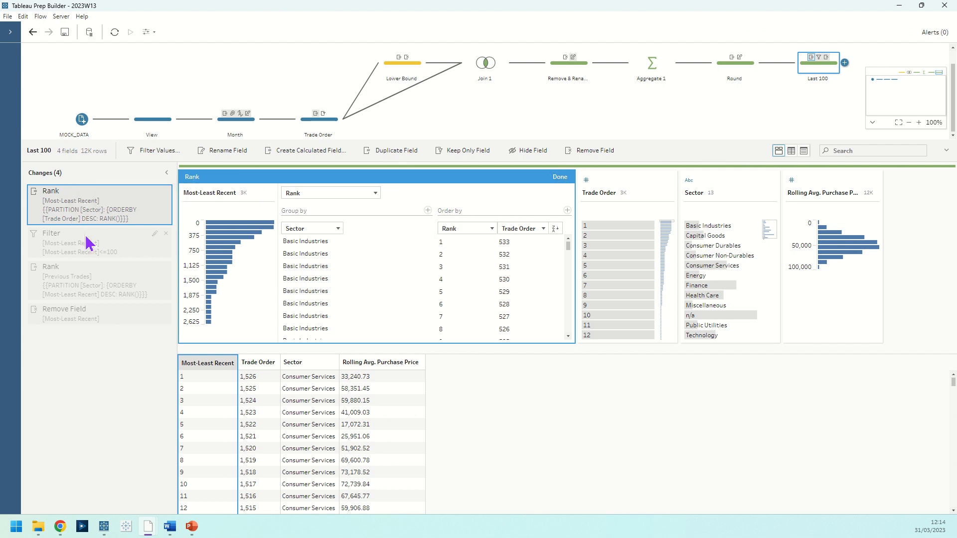
click(559, 177)
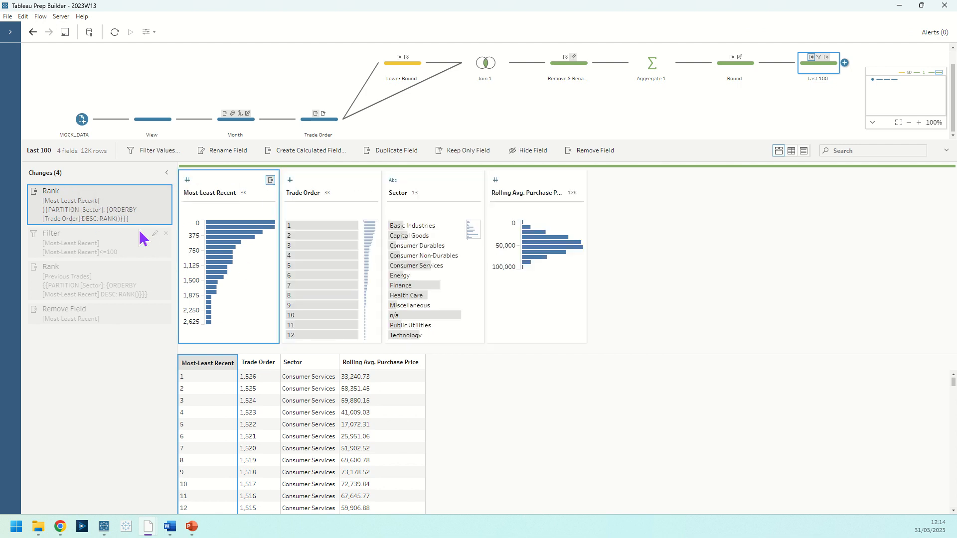
click(155, 234)
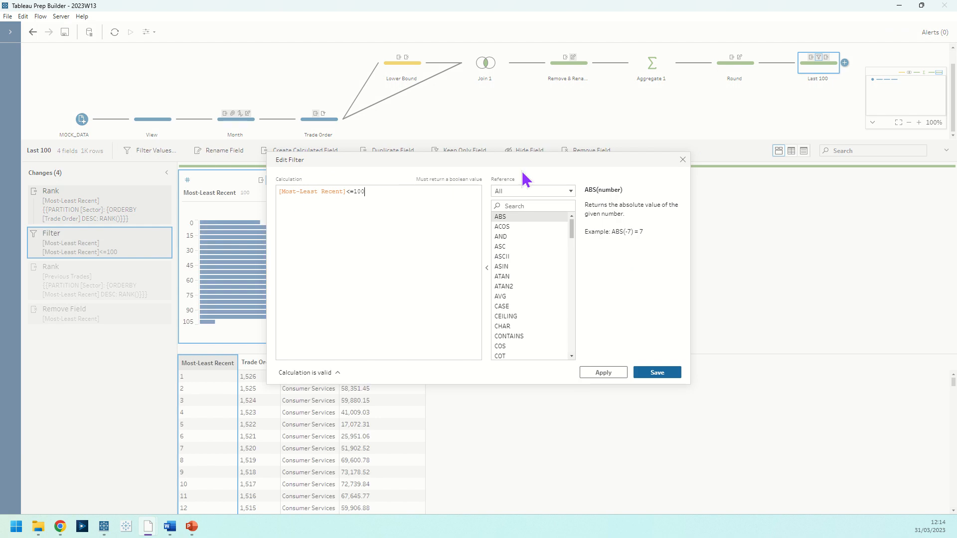
click(682, 159)
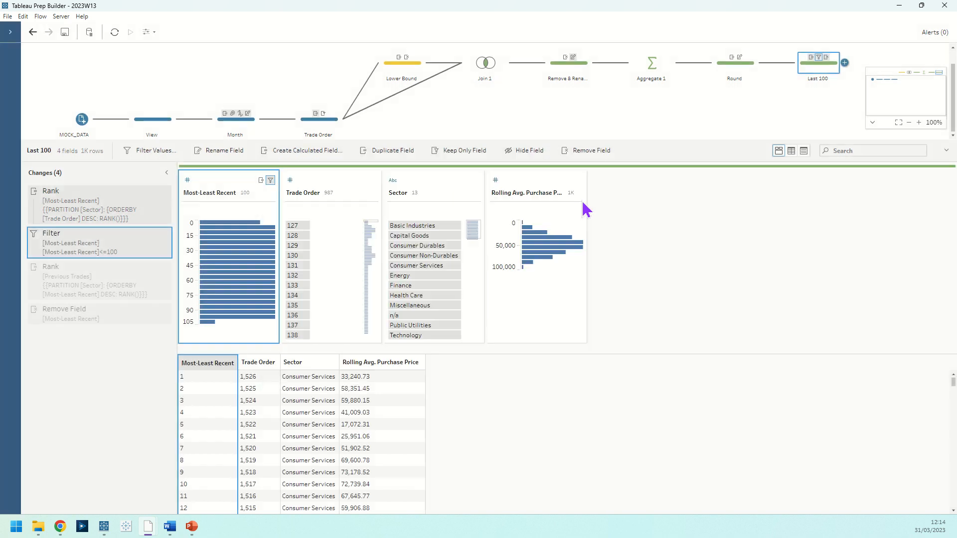
Review the data at the Previous Trades rank and at the Remove Field change for Most-Least Recent.
click(110, 291)
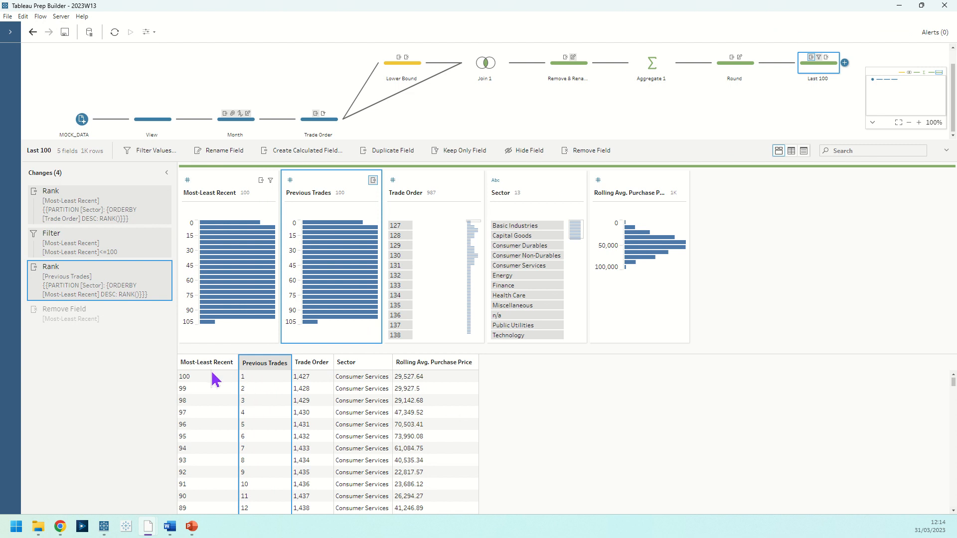
click(129, 322)
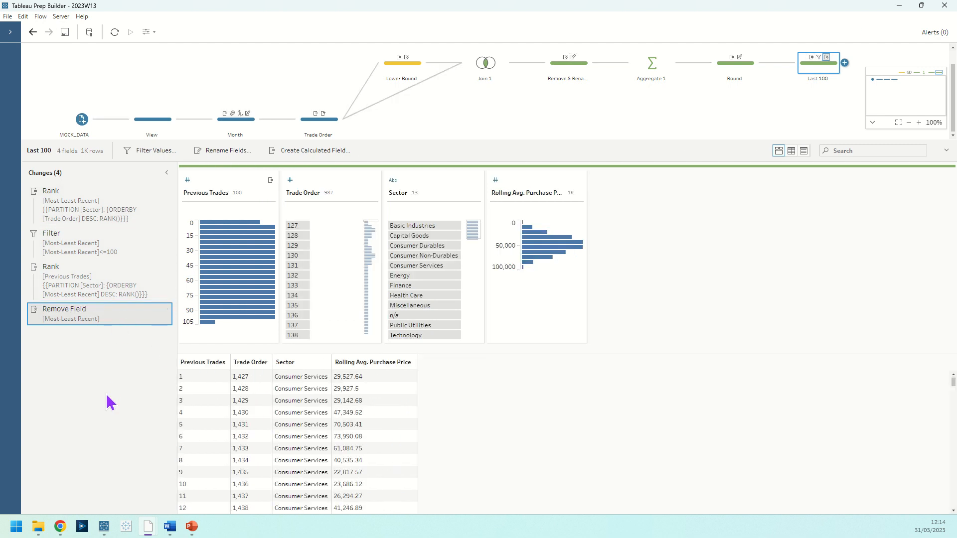